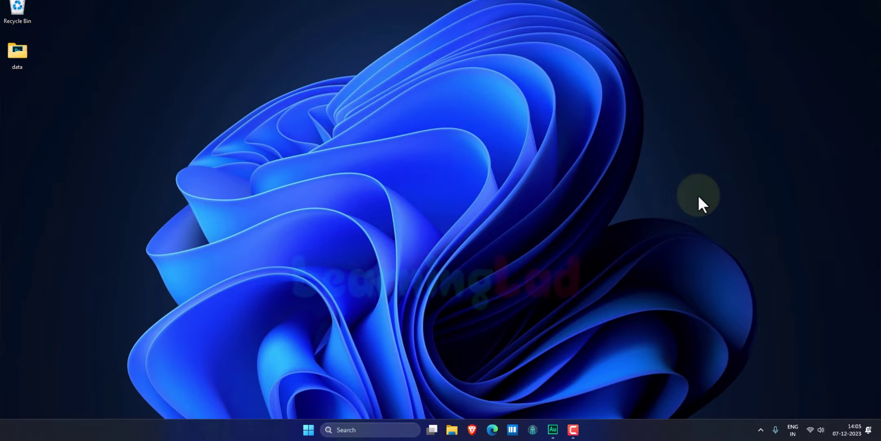
- Open Microsoft Edge and go to the msys2.org website
{"action": "left_click", "coordinate": [492, 428]}
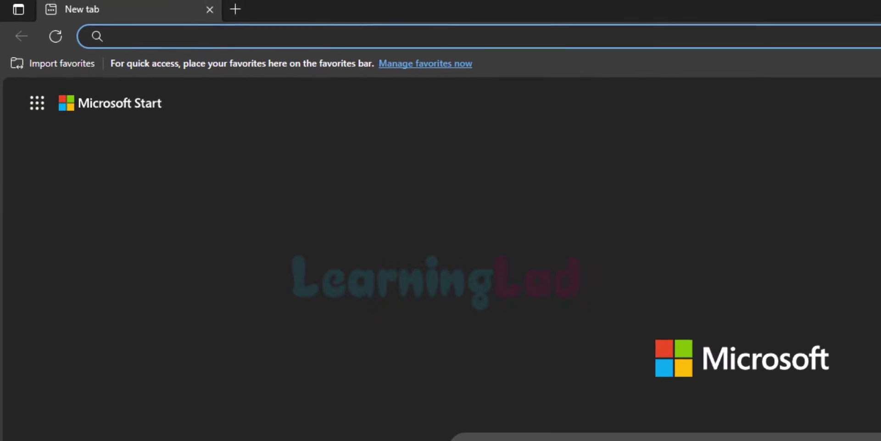
{"action": "type", "text": "ms"}
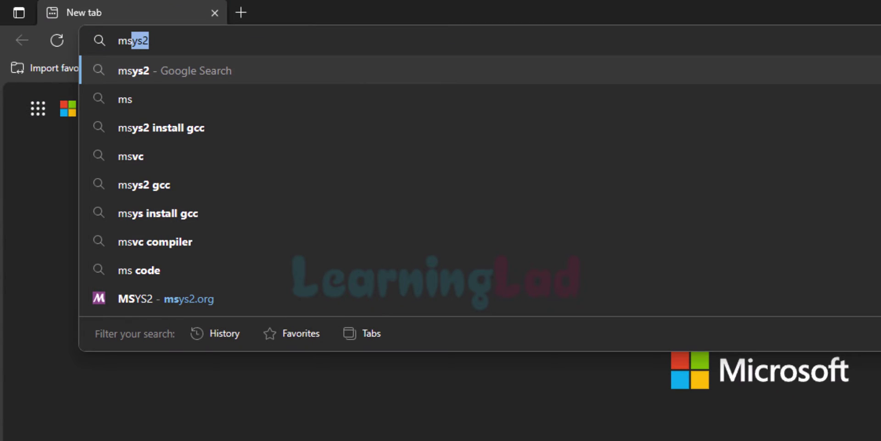
{"action": "type", "text": "ys2"}
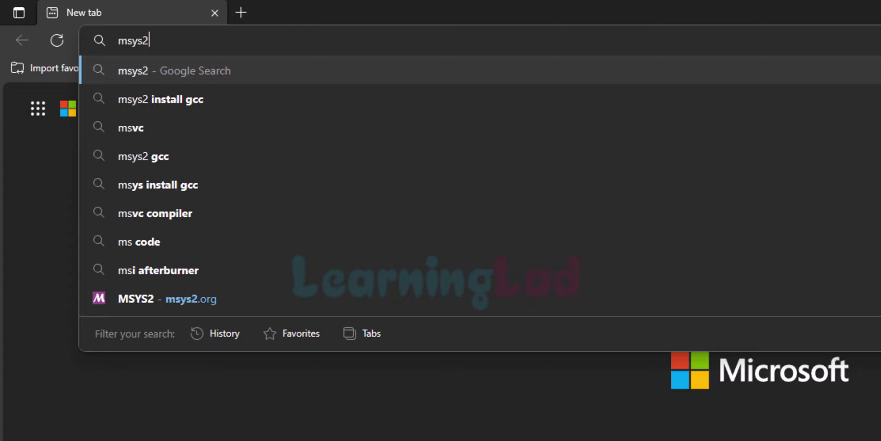
{"action": "type", "text": ".org"}
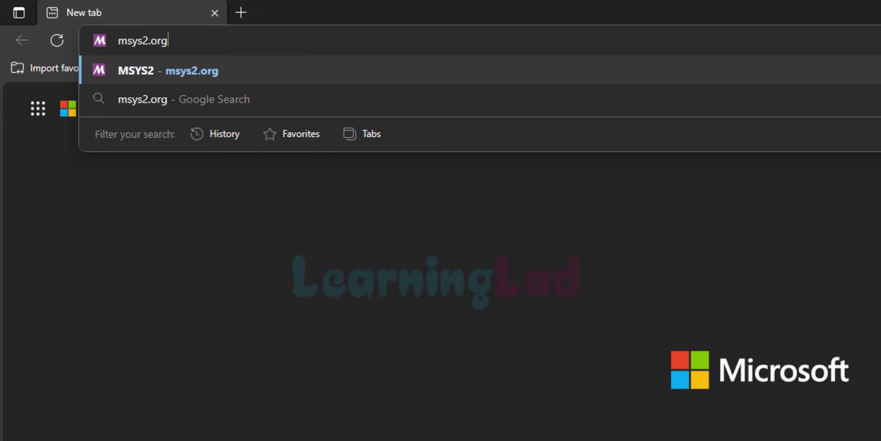
{"action": "key", "text": "Return"}
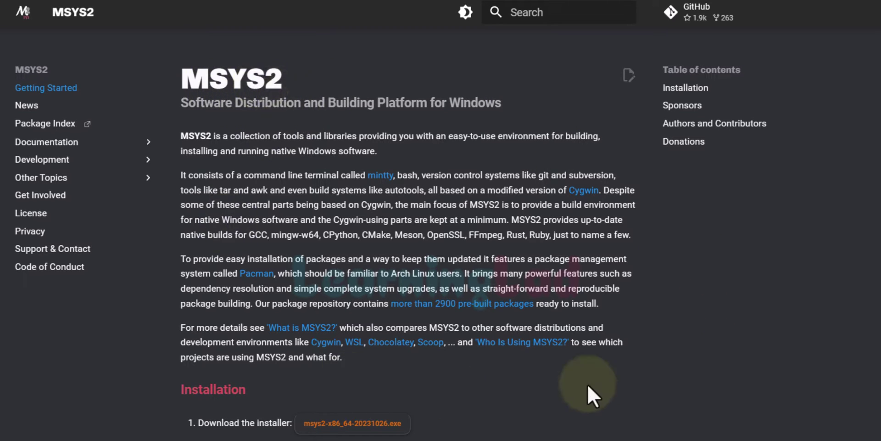
- Download the msys2-x86_64-20231026.exe installer from the Installation section and show it in a maximized Downloads folder window
{"action": "scroll", "coordinate": [674, 295], "scroll_direction": "down", "scroll_amount": 3}
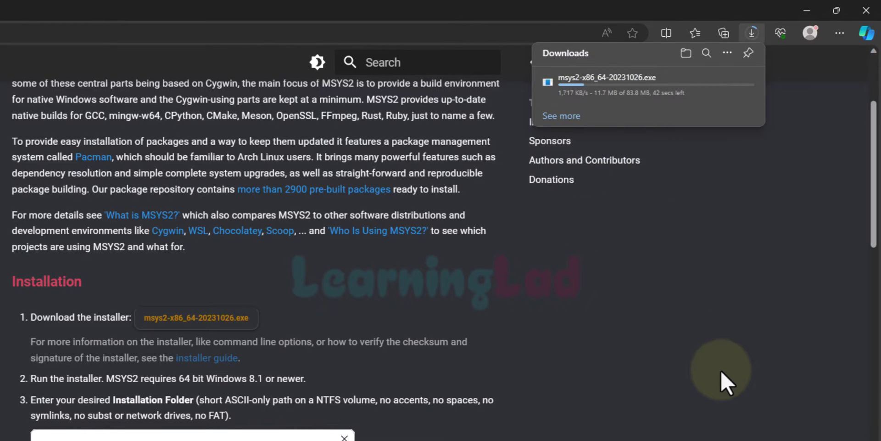
{"action": "scroll", "coordinate": [643, 342], "scroll_direction": "up", "scroll_amount": 5}
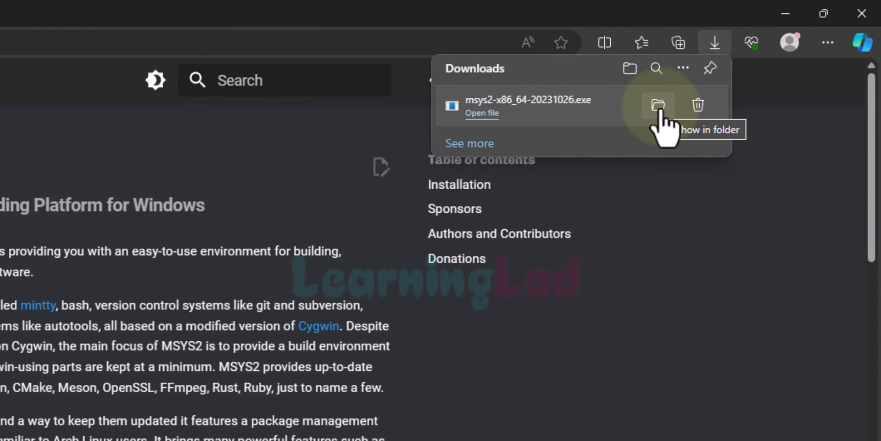
{"action": "left_click", "coordinate": [660, 114]}
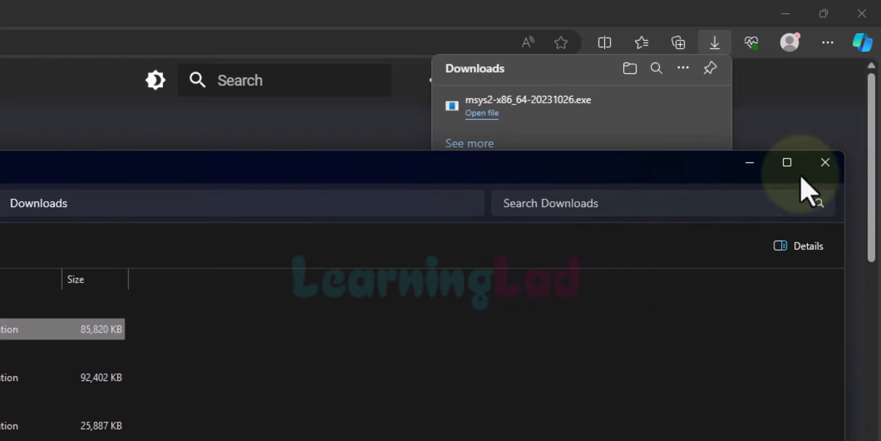
{"action": "left_click", "coordinate": [801, 177]}
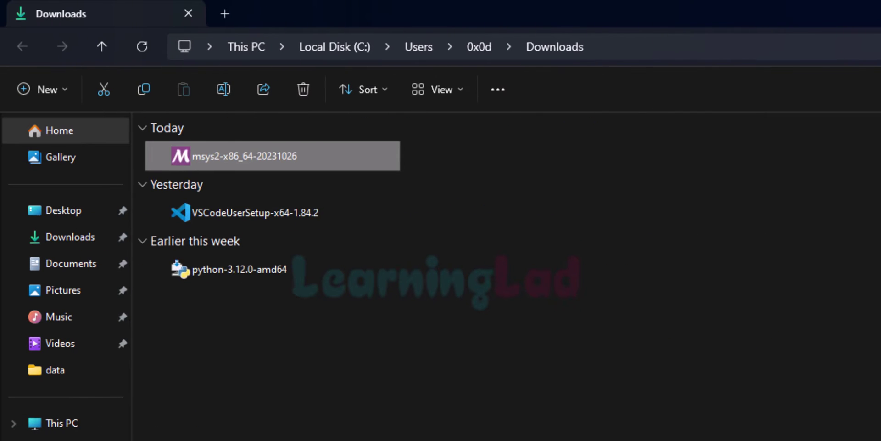
{"action": "scroll", "coordinate": [505, 289], "scroll_direction": "up", "scroll_amount": 6, "text": "ctrl"}
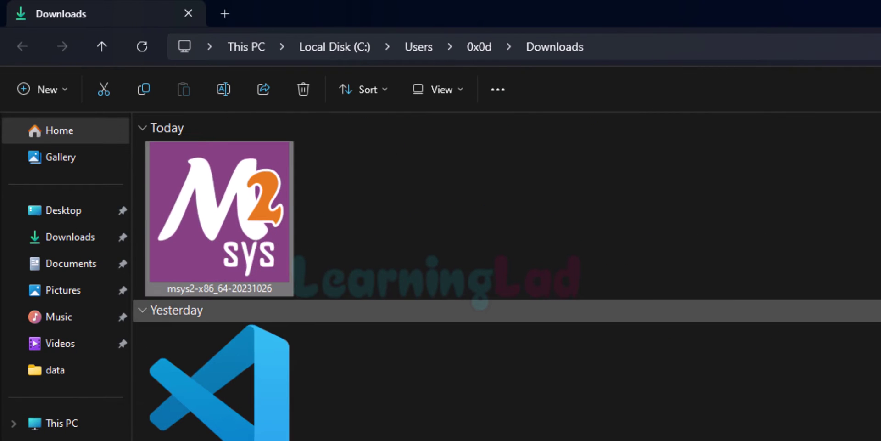
{"action": "left_click", "coordinate": [419, 270]}
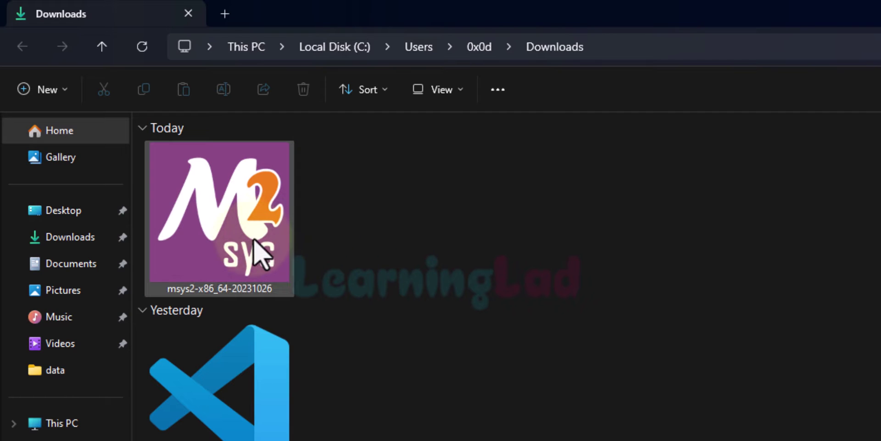
{"action": "mouse_move", "coordinate": [252, 245]}
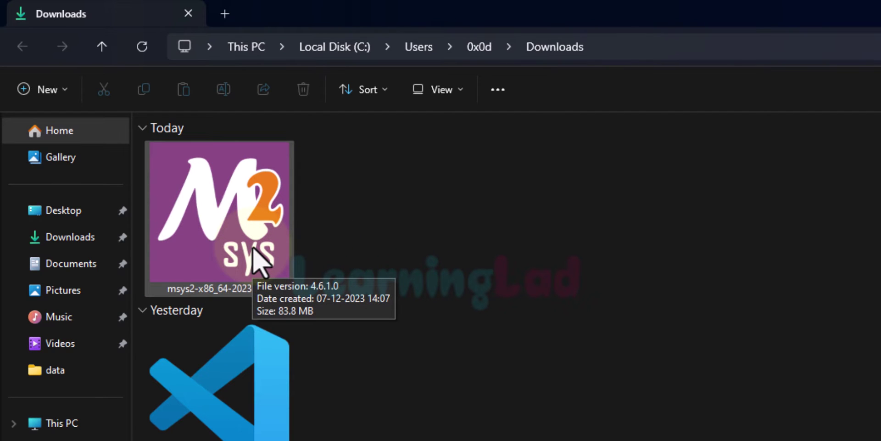
{"action": "double_click", "coordinate": [256, 221]}
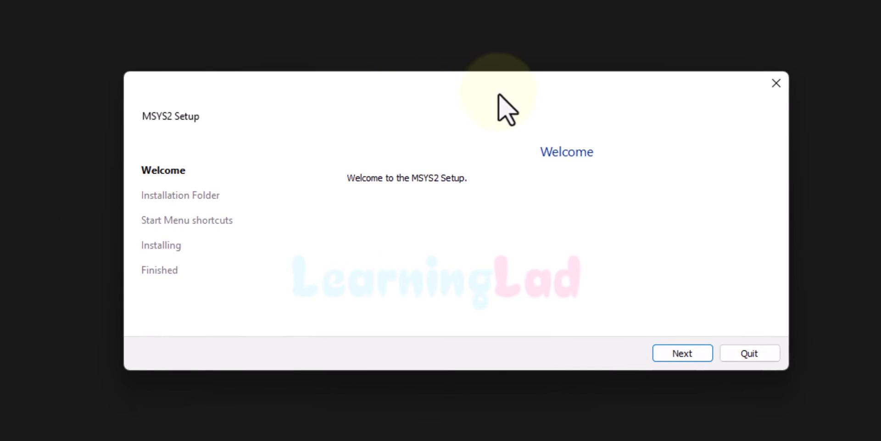
- Install MSYS2 to C:\msys64 with the MSYS2 Start Menu folder and finish setup with Run MSYS2 now enabled
{"action": "left_click", "coordinate": [683, 354]}
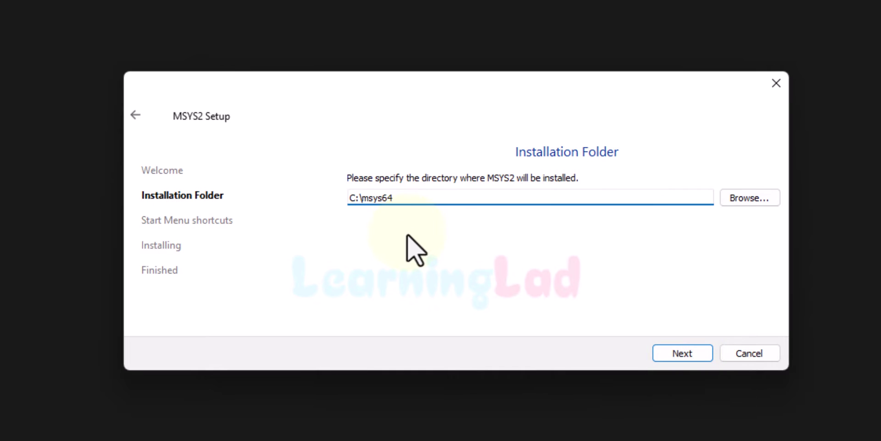
{"action": "left_click", "coordinate": [690, 352]}
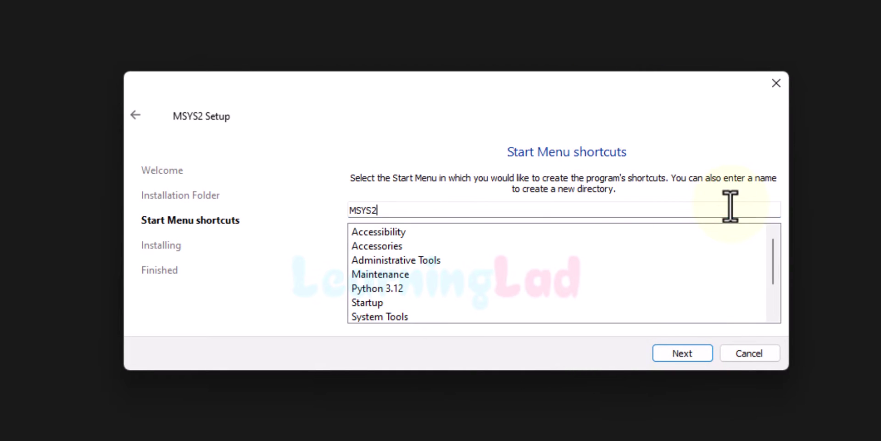
{"action": "left_click", "coordinate": [684, 355]}
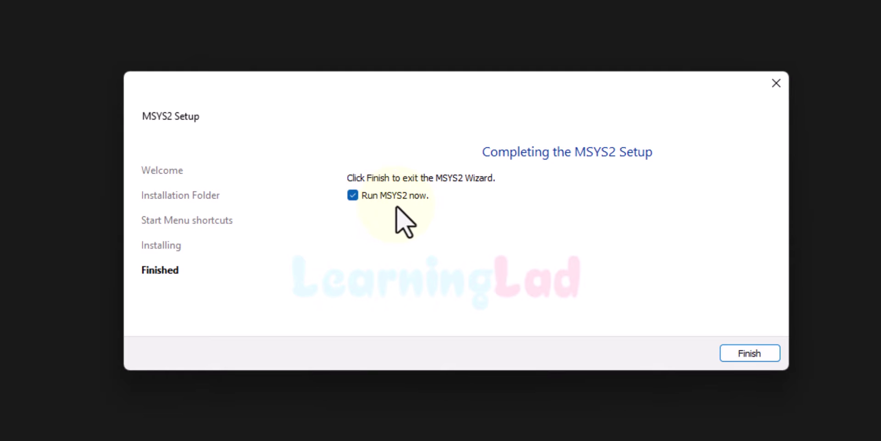
{"action": "left_click", "coordinate": [734, 354]}
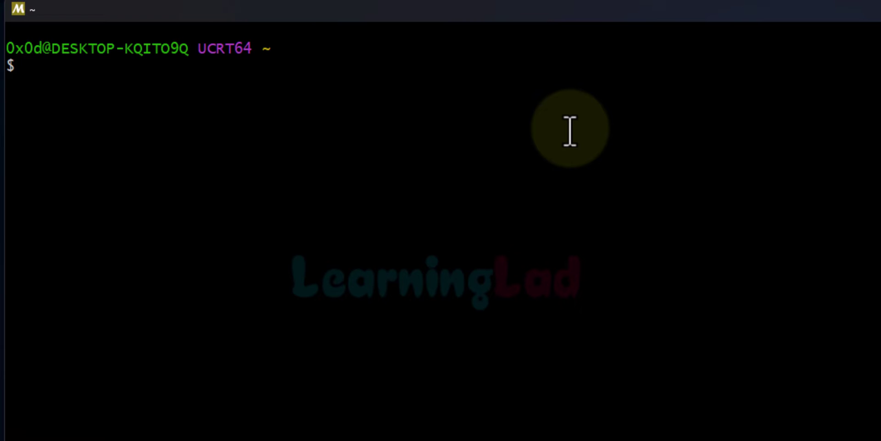
- Update the core MSYS2 packages with pacman -Syu, approving both the installation and the closing of all MSYS2 processes
{"action": "type", "text": "pacma"}
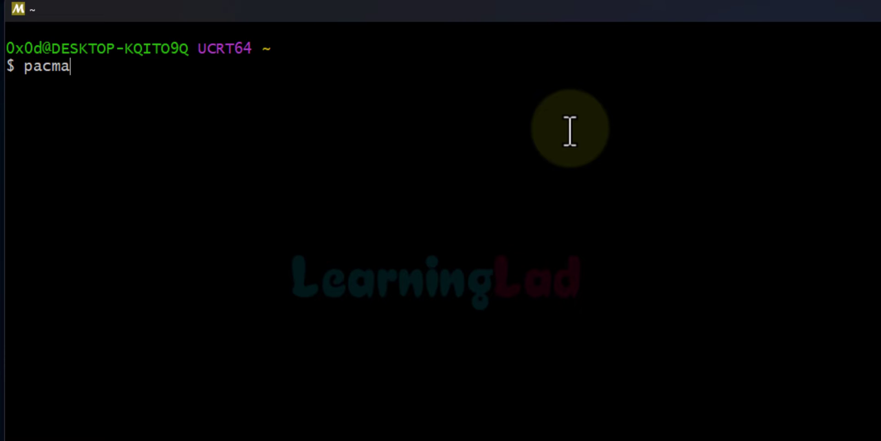
{"action": "type", "text": "n -Syu"}
{"action": "key", "text": "Return"}
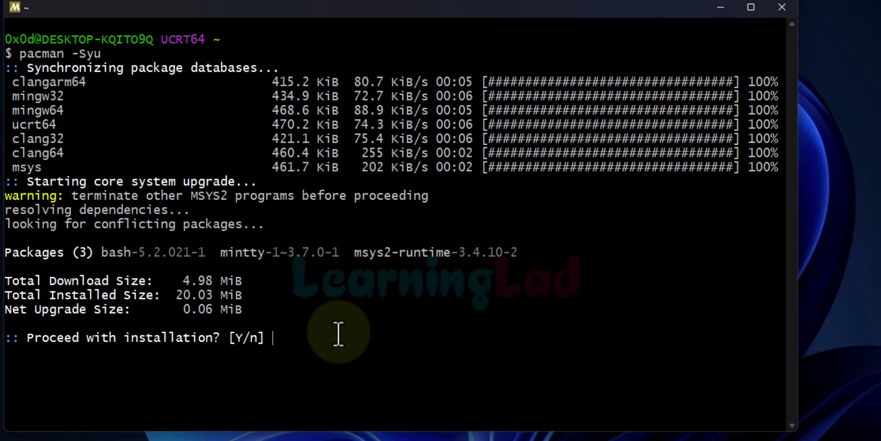
{"action": "type", "text": "y"}
{"action": "key", "text": "Return"}
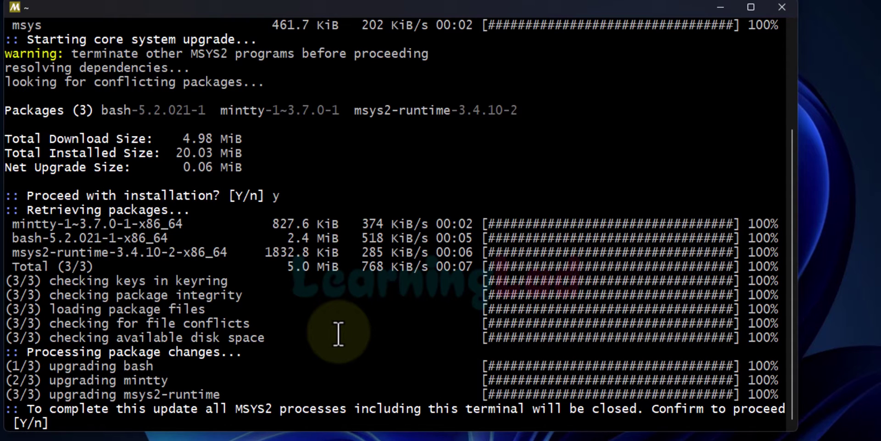
{"action": "type", "text": "y"}
{"action": "key", "text": "Return"}
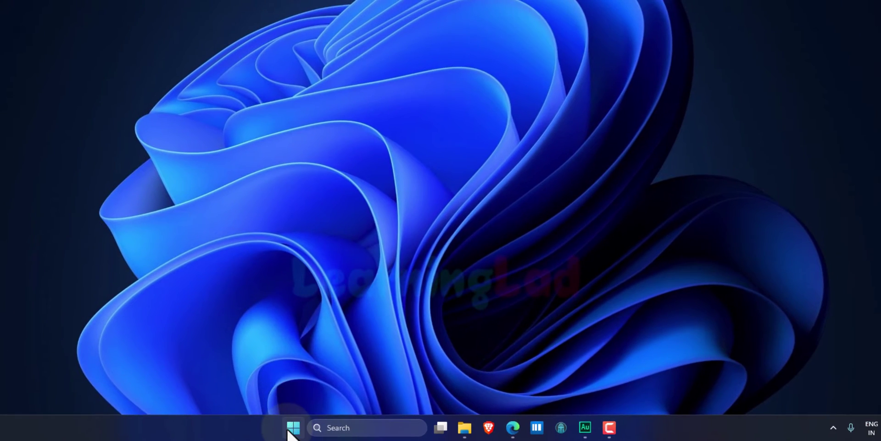
- Search the installed apps for msys and launch the MSYS2 MSYS terminal
{"action": "left_click", "coordinate": [305, 427]}
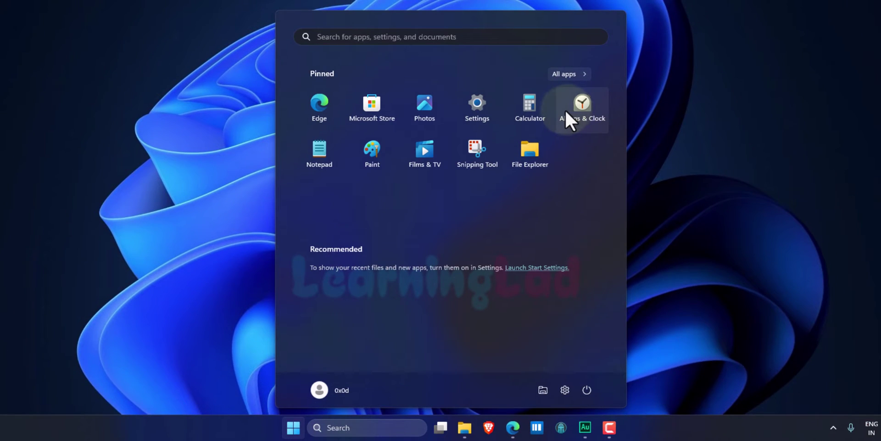
{"action": "type", "text": "msys"}
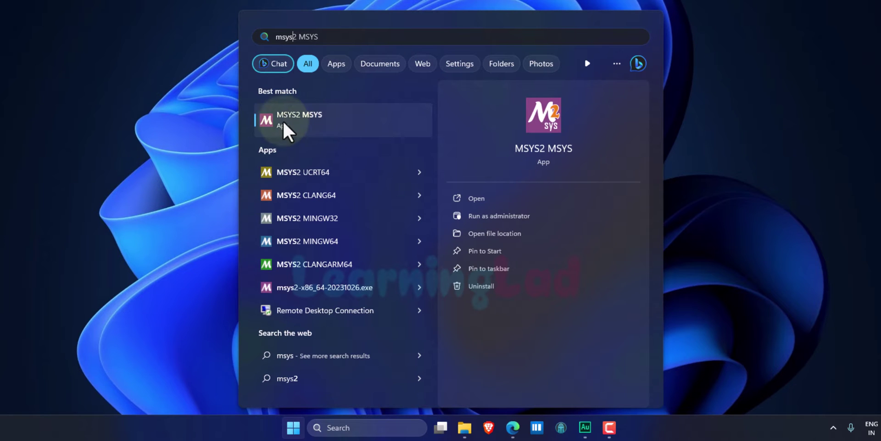
{"action": "left_click", "coordinate": [342, 120]}
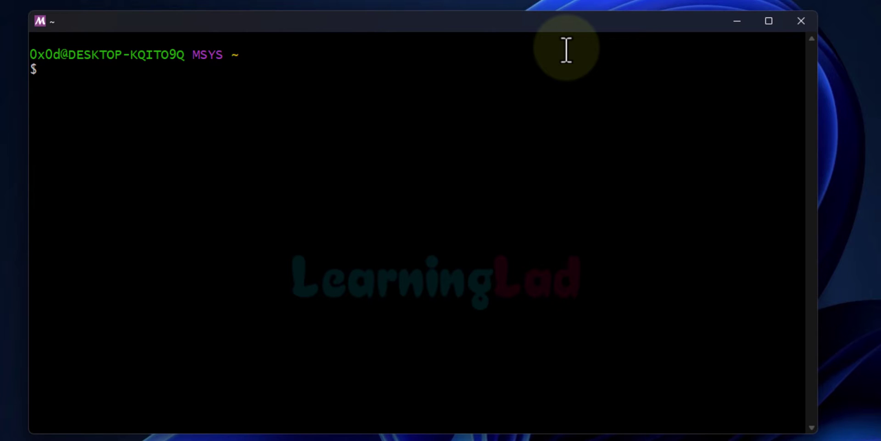
- Upgrade the remaining packages with pacman -Syu, approve the installation, and rerun the same command to check for further updates
{"action": "type", "text": "pacman -Syu"}
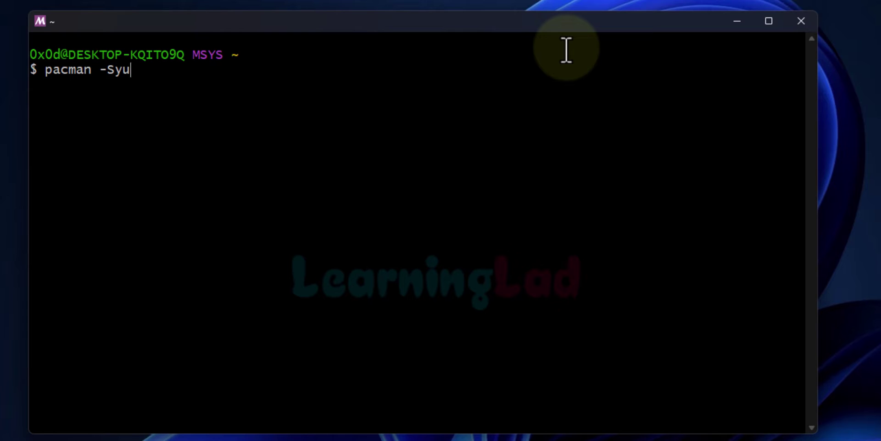
{"action": "key", "text": "Return"}
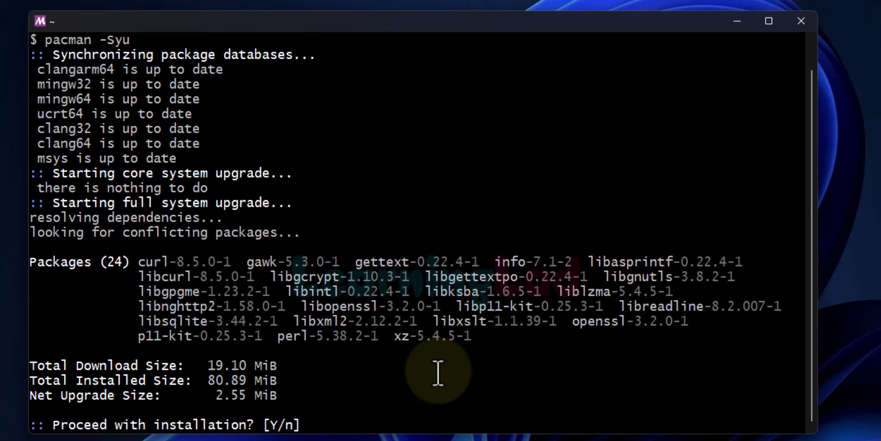
{"action": "type", "text": "y"}
{"action": "key", "text": "Return"}
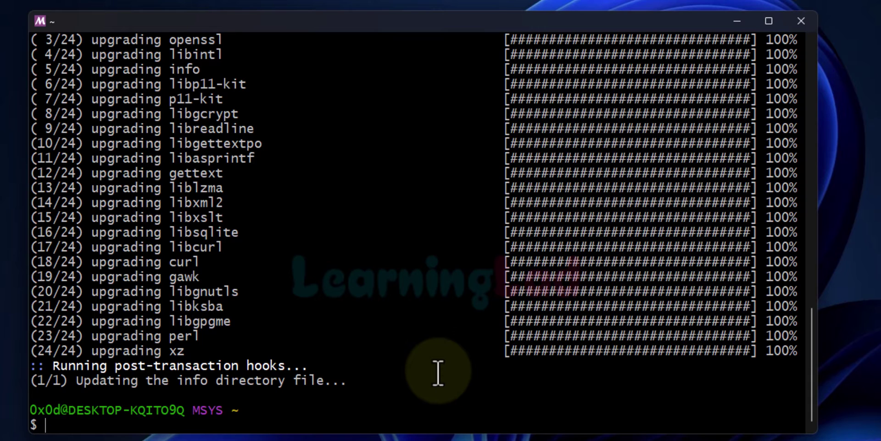
{"action": "type", "text": "pacman -Syu"}
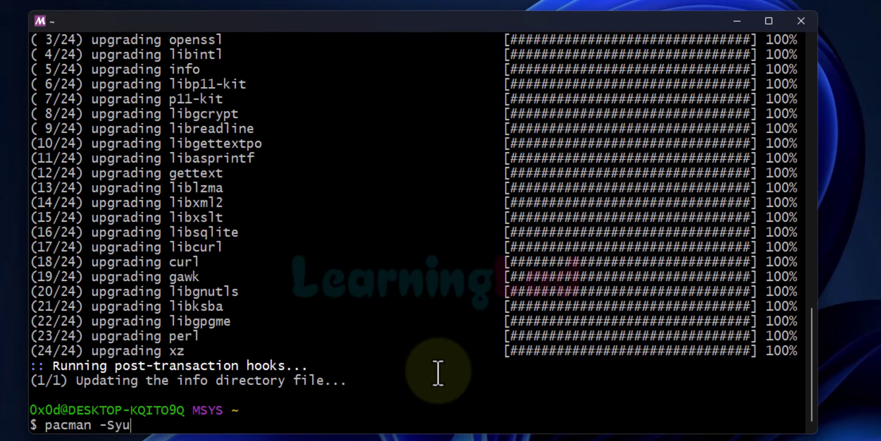
{"action": "key", "text": "Return"}
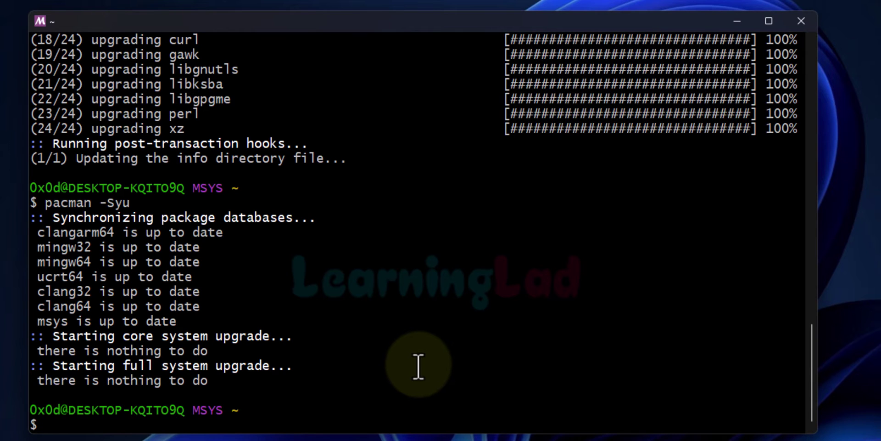
- Install base-devel and all members of mingw-w64-ucrt-x86_64-toolchain using pacman -S --needed, approving the installation
{"action": "right_click", "coordinate": [279, 418]}
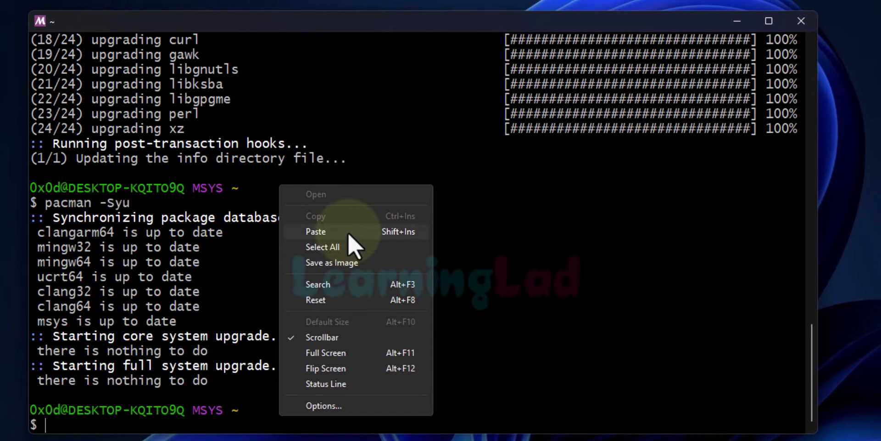
{"action": "left_click", "coordinate": [348, 232]}
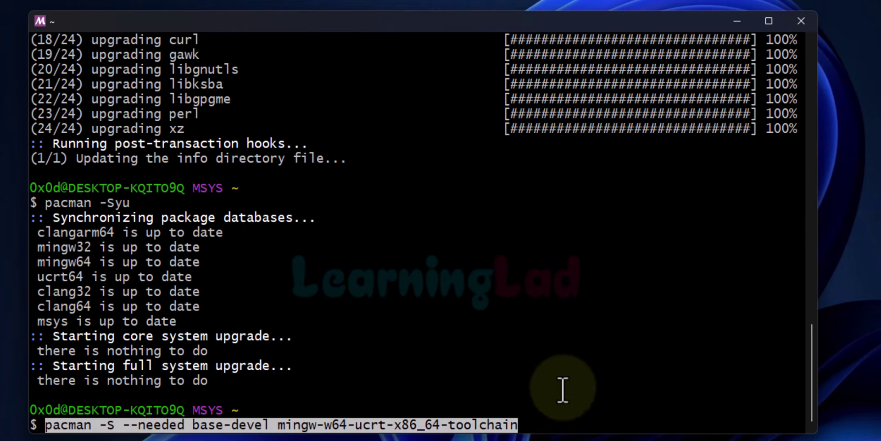
{"action": "key", "text": "End"}
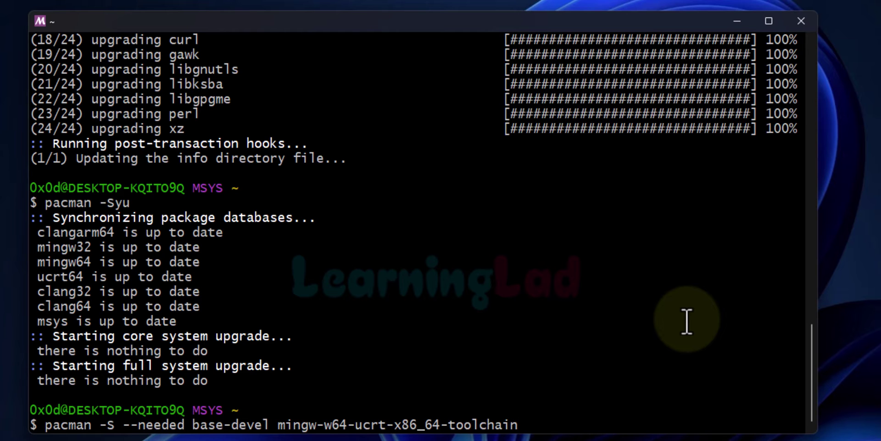
{"action": "key", "text": "Return"}
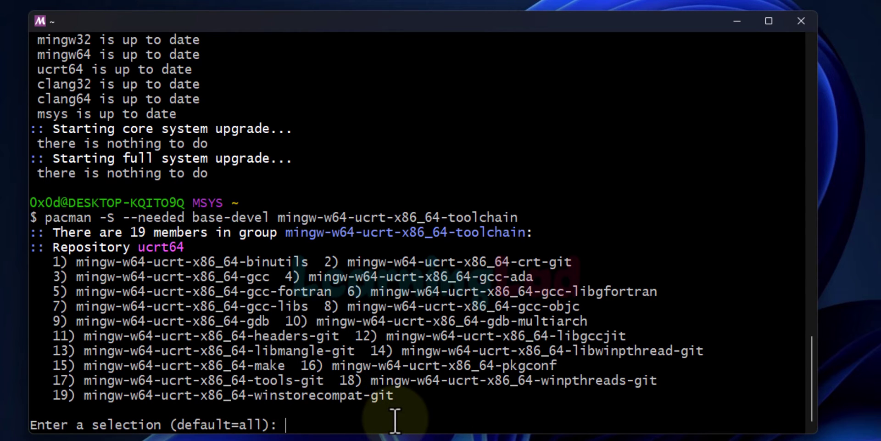
{"action": "key", "text": "Return"}
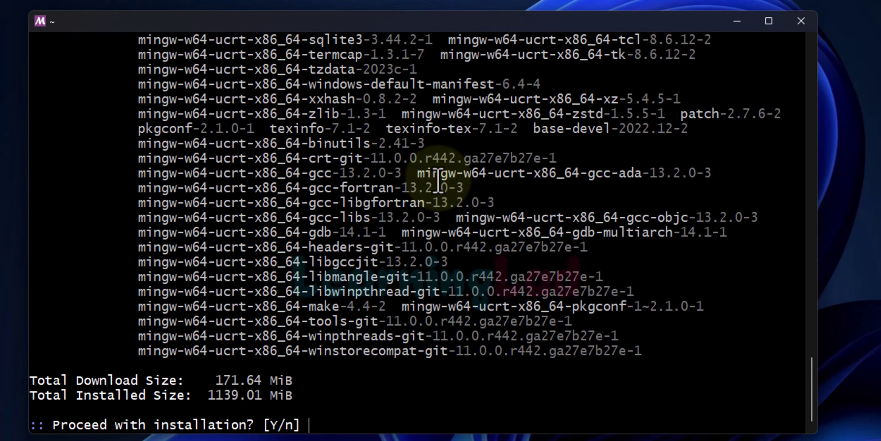
{"action": "scroll", "coordinate": [438, 182], "scroll_direction": "up", "scroll_amount": 3}
{"action": "scroll", "coordinate": [423, 167], "scroll_direction": "down", "scroll_amount": 3}
{"action": "type", "text": "y"}
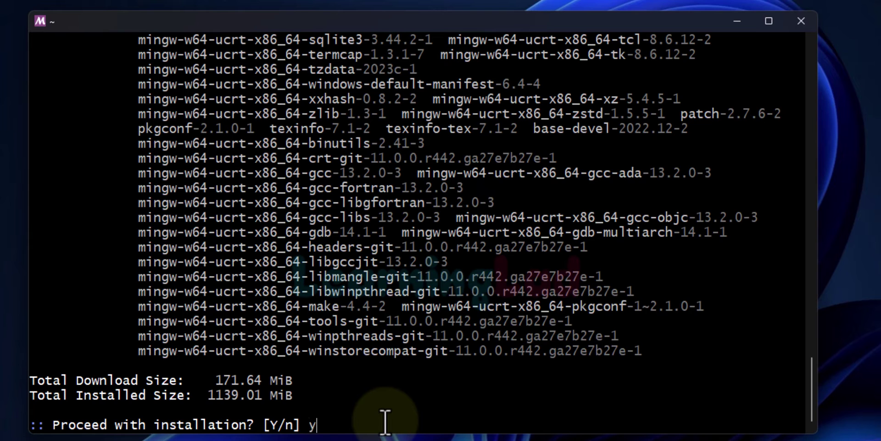
{"action": "key", "text": "Return"}
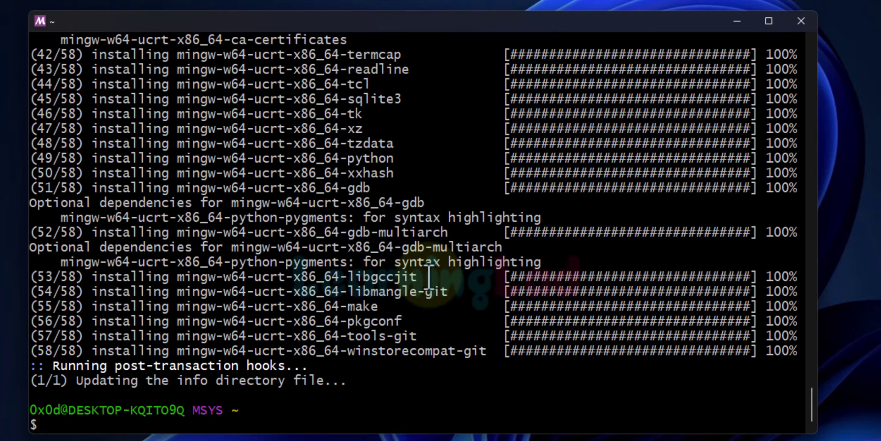
- Check for further package updates with pacman -Syu and close the MSYS2 terminal
{"action": "type", "text": "pacman -"}
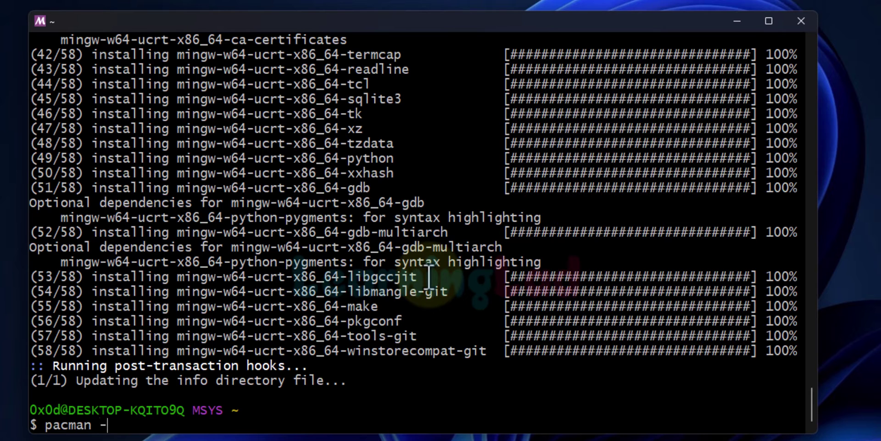
{"action": "type", "text": "Syu"}
{"action": "key", "text": "Return"}
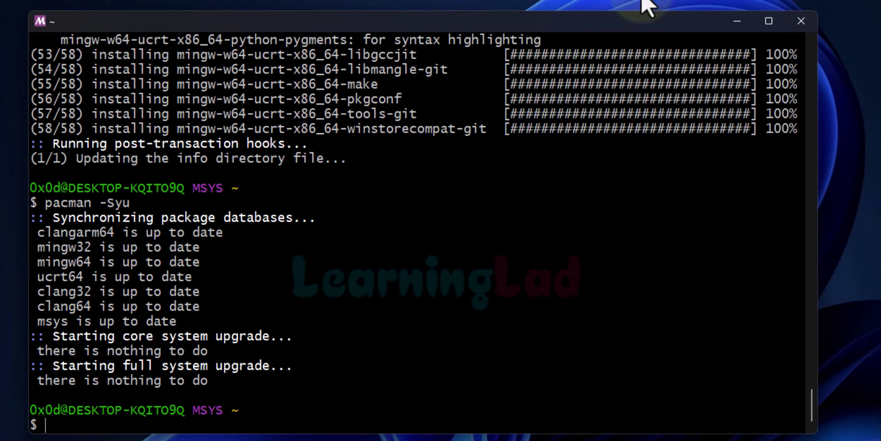
{"action": "left_click", "coordinate": [801, 21]}
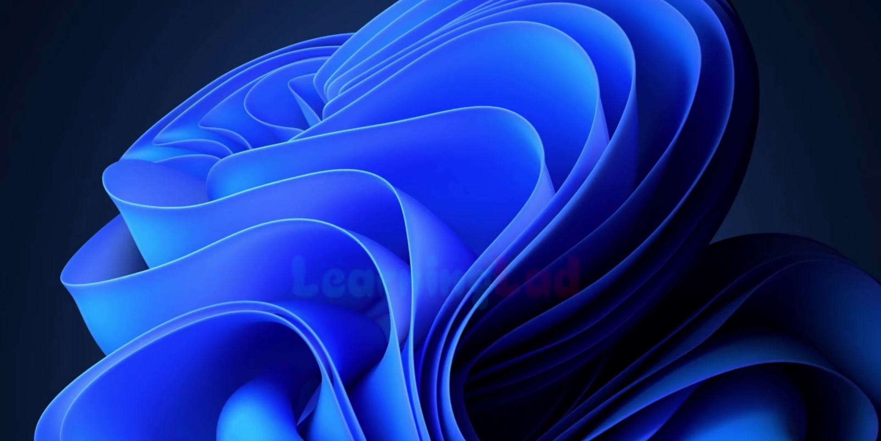
- Open the folder C:\msys64\ucrt64\bin in File Explorer
{"action": "key", "text": "super+e"}
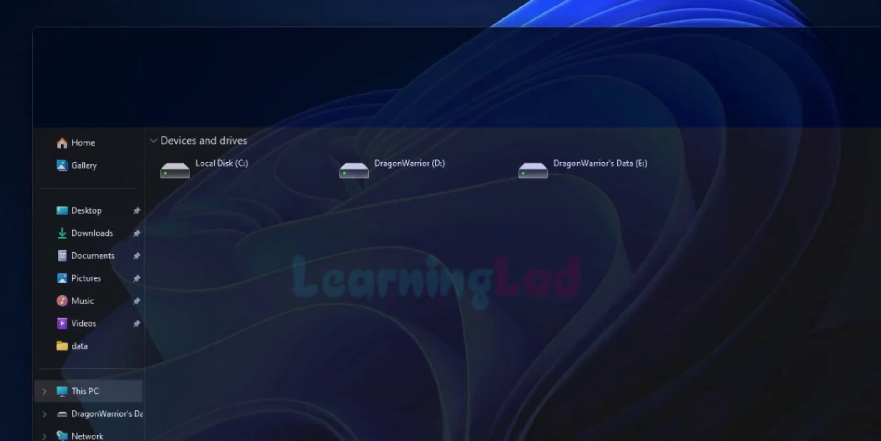
{"action": "double_click", "coordinate": [226, 173]}
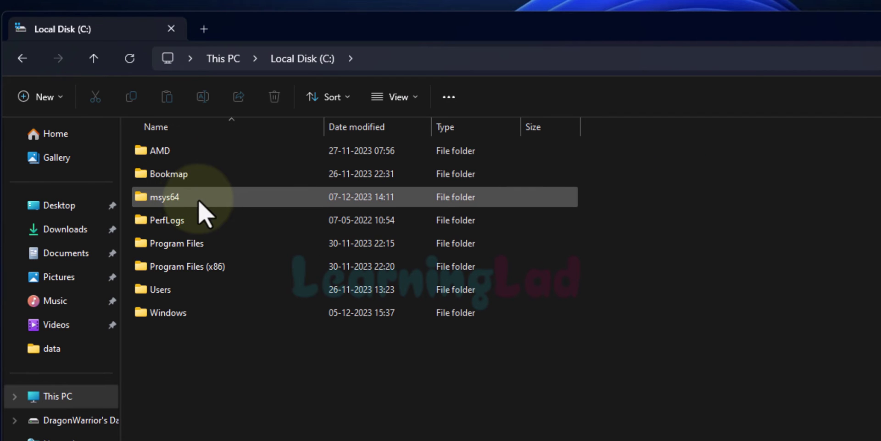
{"action": "mouse_move", "coordinate": [221, 198]}
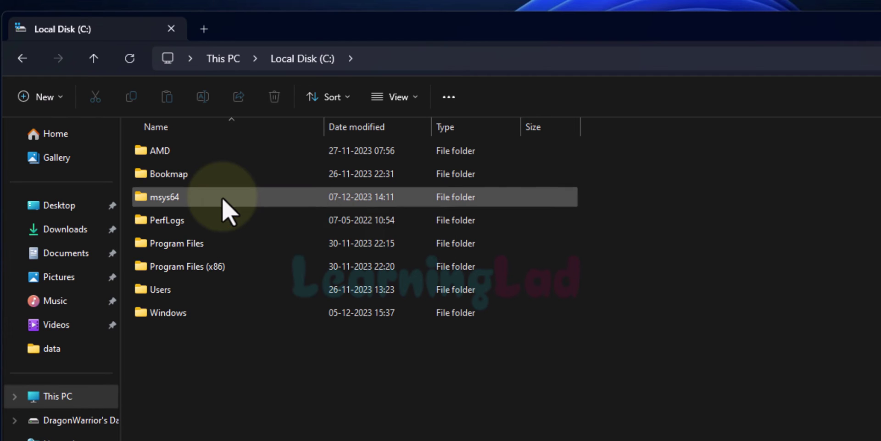
{"action": "double_click", "coordinate": [225, 204]}
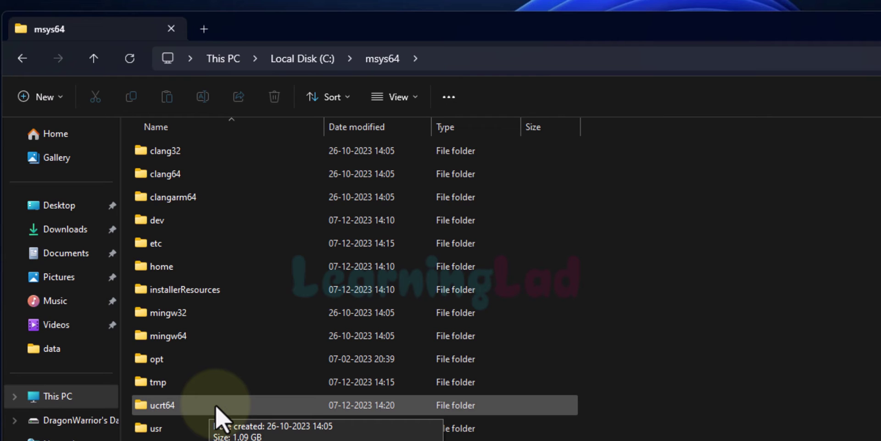
{"action": "double_click", "coordinate": [219, 415]}
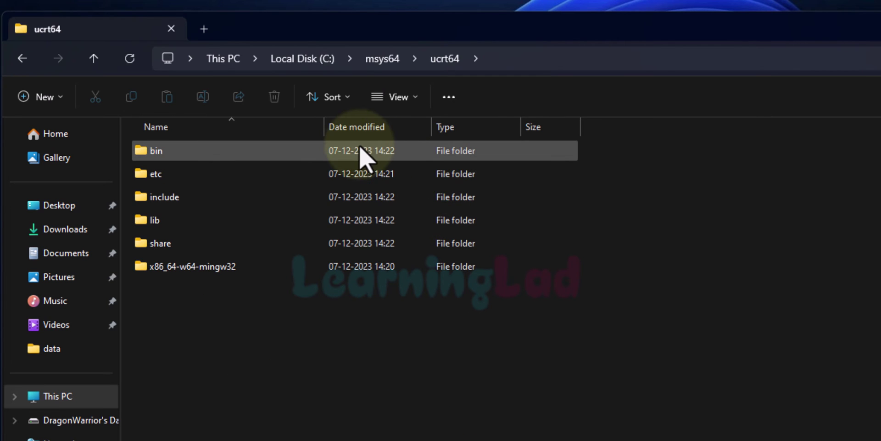
{"action": "double_click", "coordinate": [267, 152]}
- Locate the gcc and g++ compiler applications in the bin folder
{"action": "scroll", "coordinate": [855, 281], "scroll_direction": "down", "scroll_amount": 3}
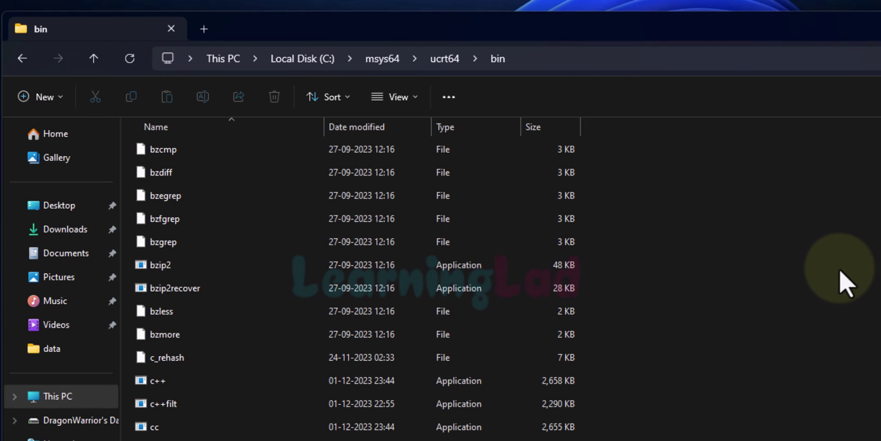
{"action": "scroll", "coordinate": [839, 271], "scroll_direction": "down", "scroll_amount": 4}
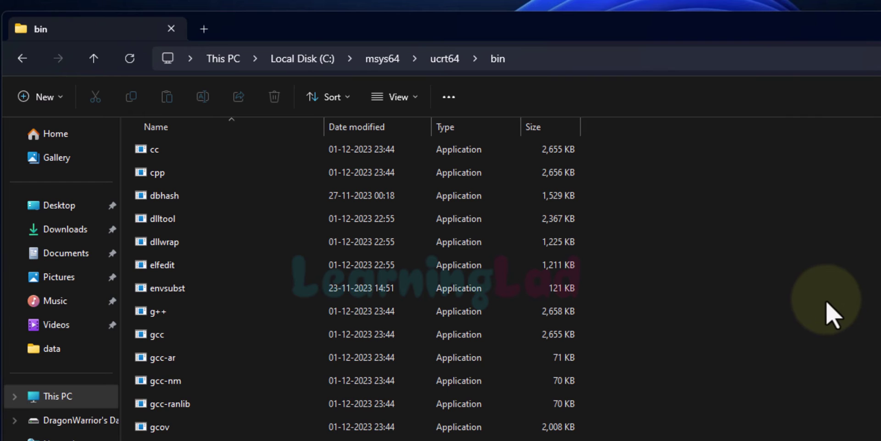
{"action": "left_click", "coordinate": [290, 329]}
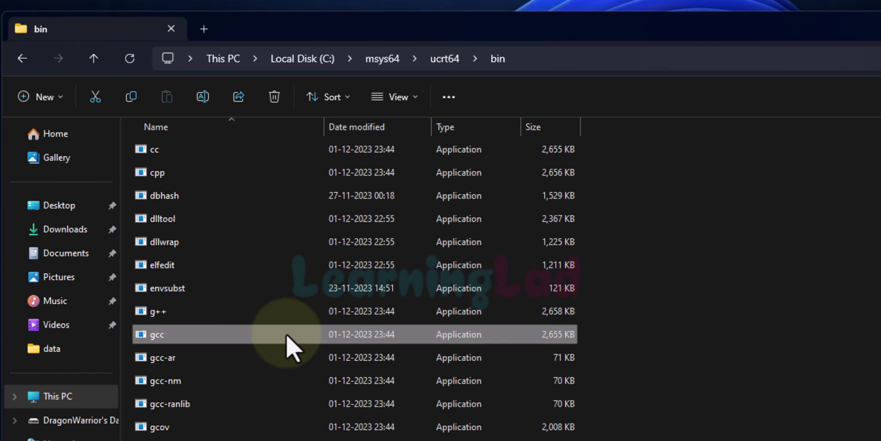
{"action": "left_click", "coordinate": [292, 312]}
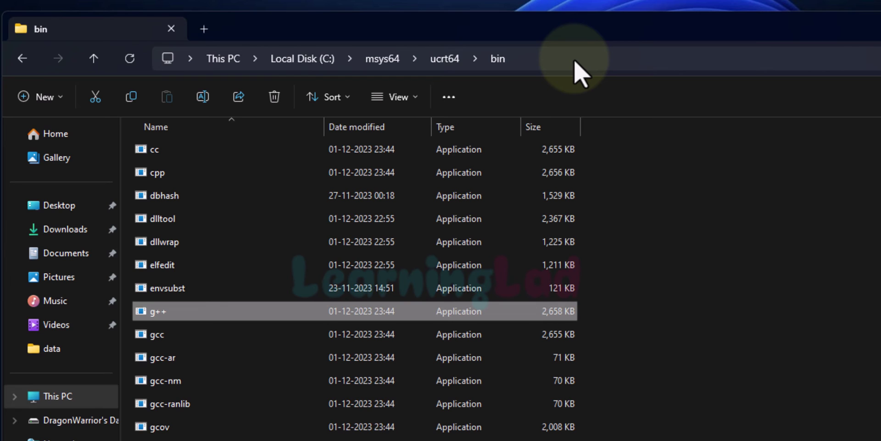
- Copy the full path of the bin folder, C:\msys64\ucrt64\bin
{"action": "left_click", "coordinate": [553, 59]}
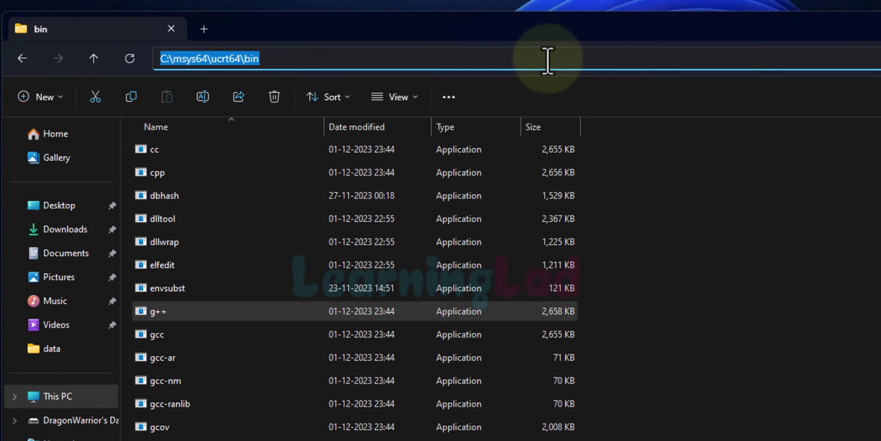
{"action": "right_click", "coordinate": [239, 59]}
{"action": "left_click", "coordinate": [297, 101]}
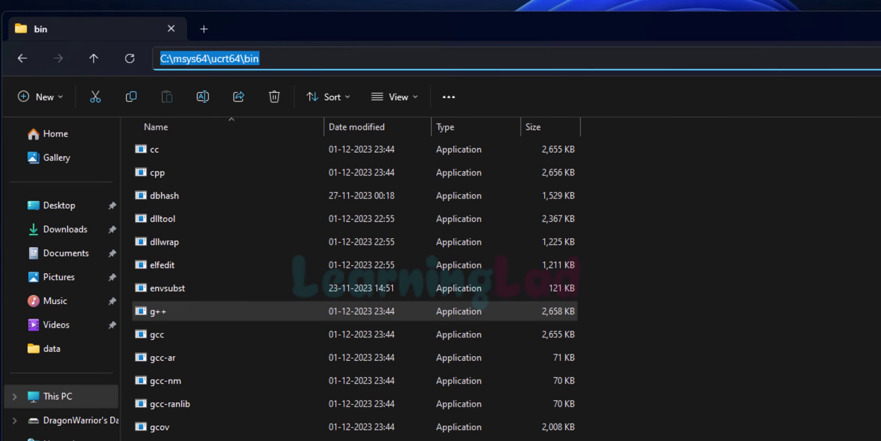
- Return to the desktop, search Windows for "edit envi", and open Edit environment variables for your account
{"action": "key", "text": "super+d"}
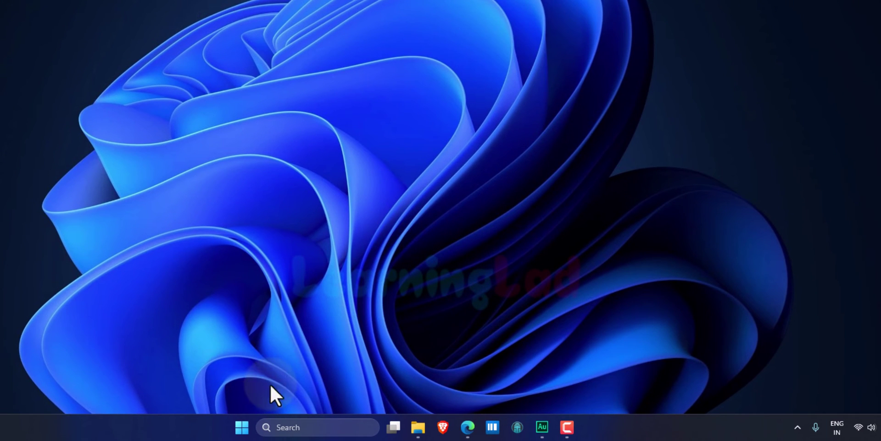
{"action": "left_click", "coordinate": [242, 426]}
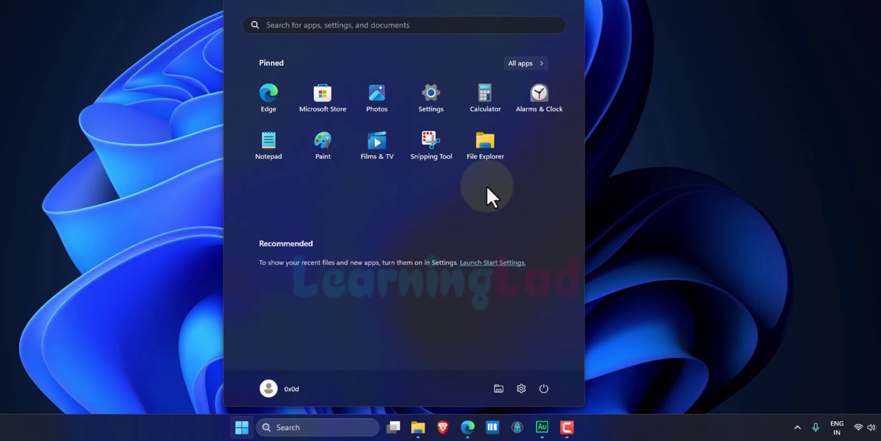
{"action": "type", "text": "edit"}
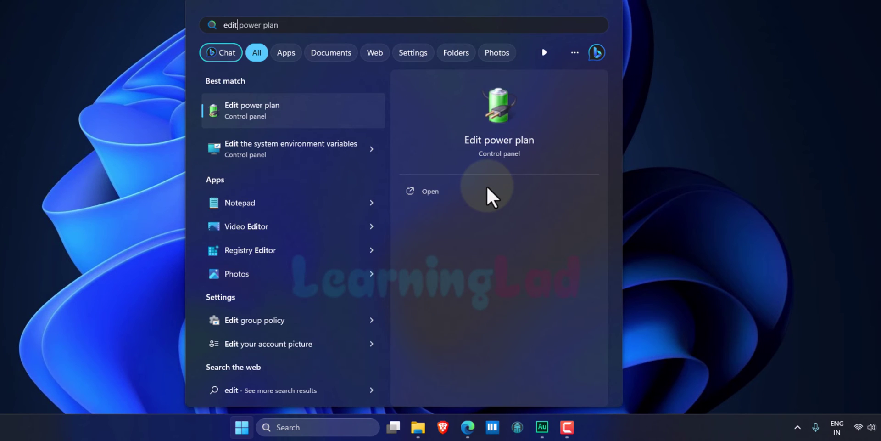
{"action": "type", "text": " envi"}
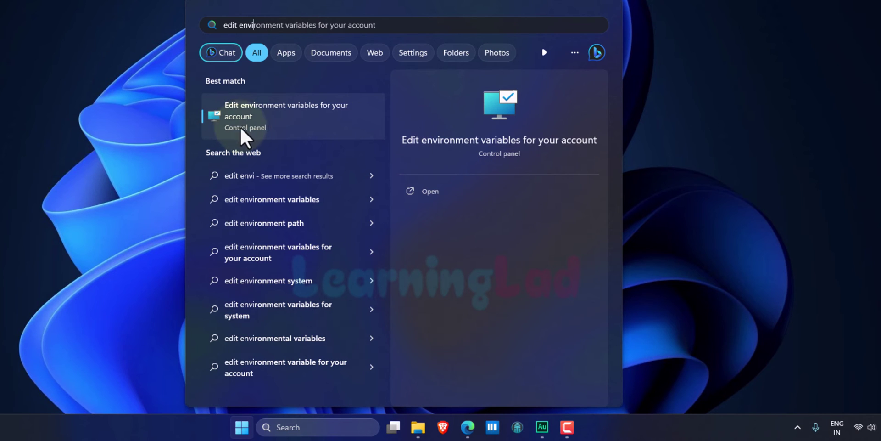
{"action": "left_click", "coordinate": [299, 113]}
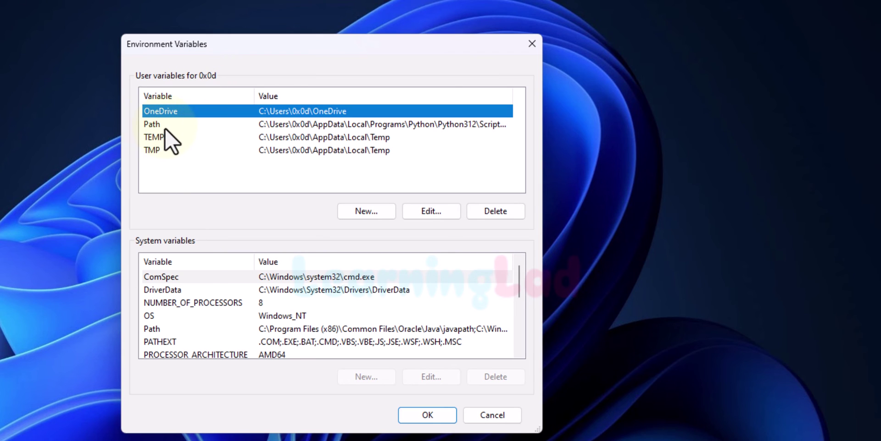
- Add C:\msys64\ucrt64\bin as a new entry in the user Path variable and save the environment variables
{"action": "left_click", "coordinate": [291, 125]}
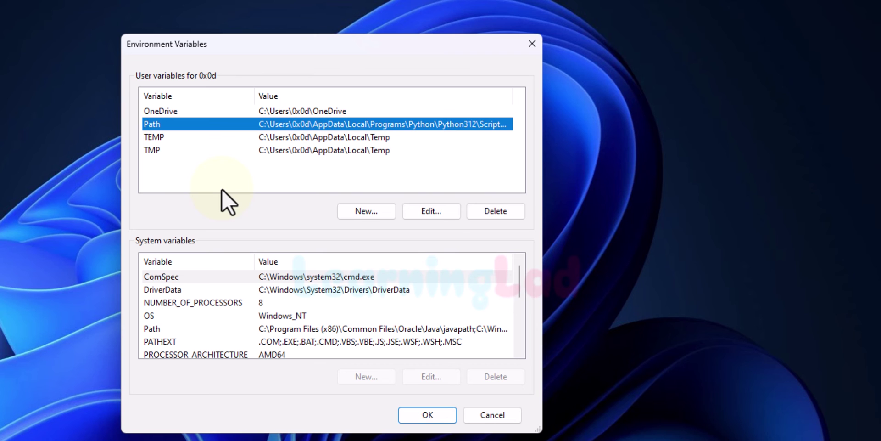
{"action": "left_click", "coordinate": [447, 213]}
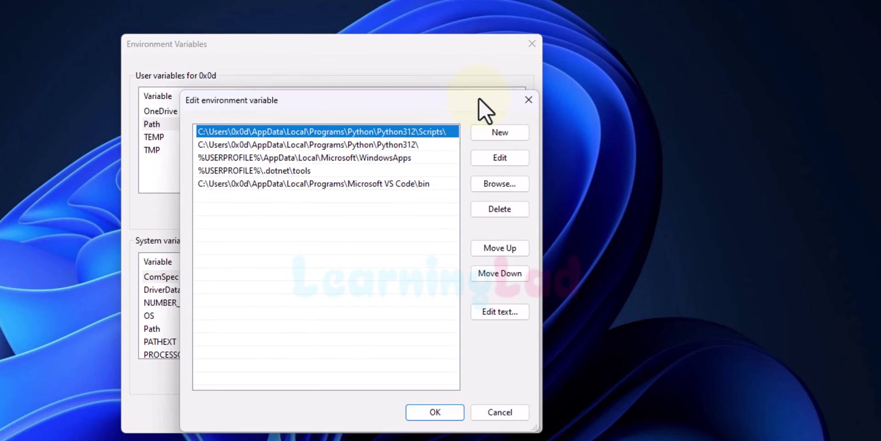
{"action": "left_click", "coordinate": [511, 132]}
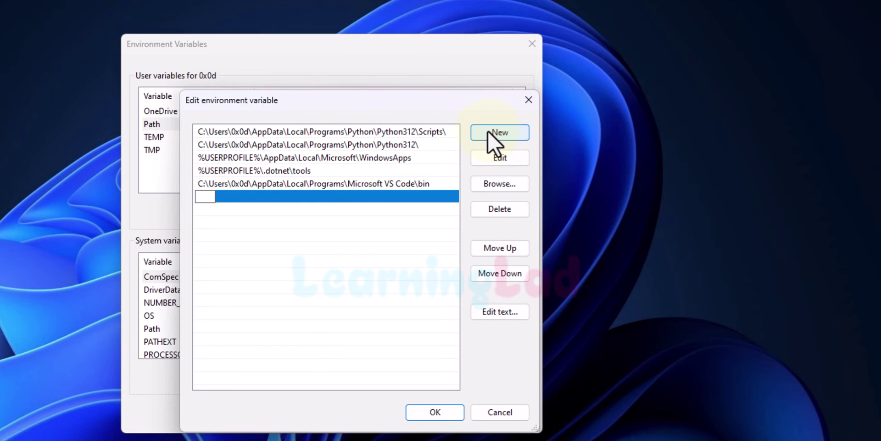
{"action": "key", "text": "ctrl+v"}
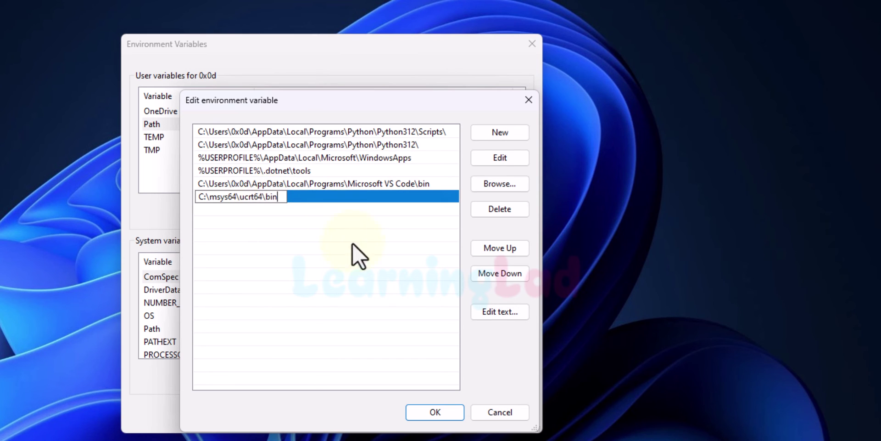
{"action": "left_click", "coordinate": [353, 259]}
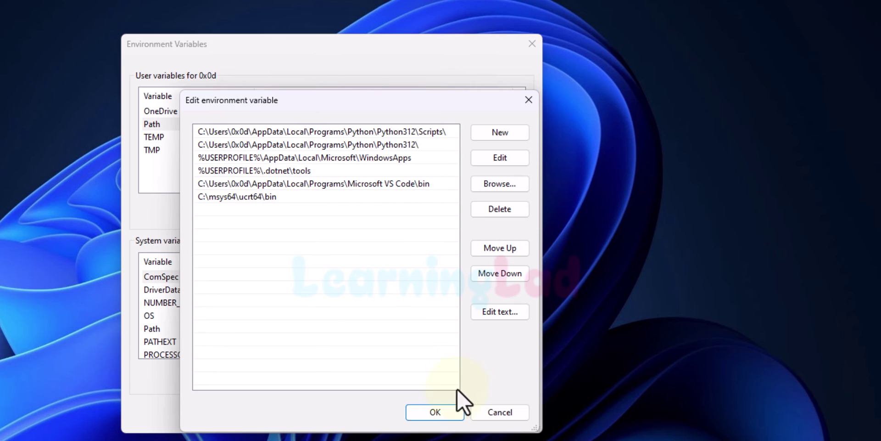
{"action": "left_click", "coordinate": [447, 414]}
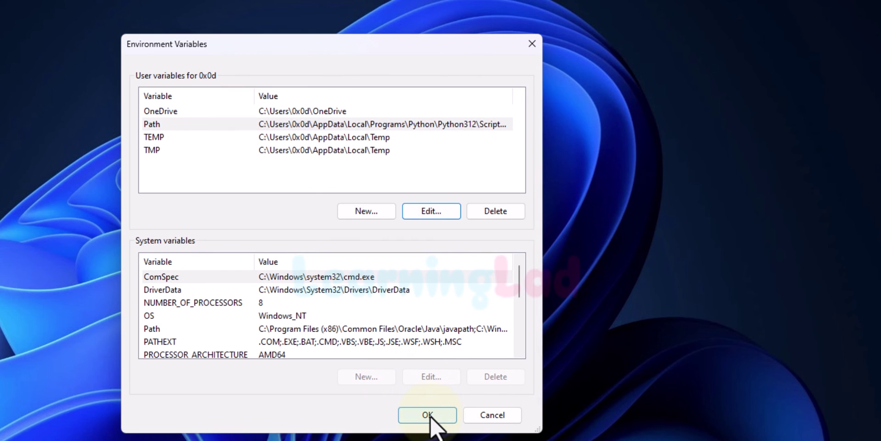
{"action": "left_click", "coordinate": [428, 414]}
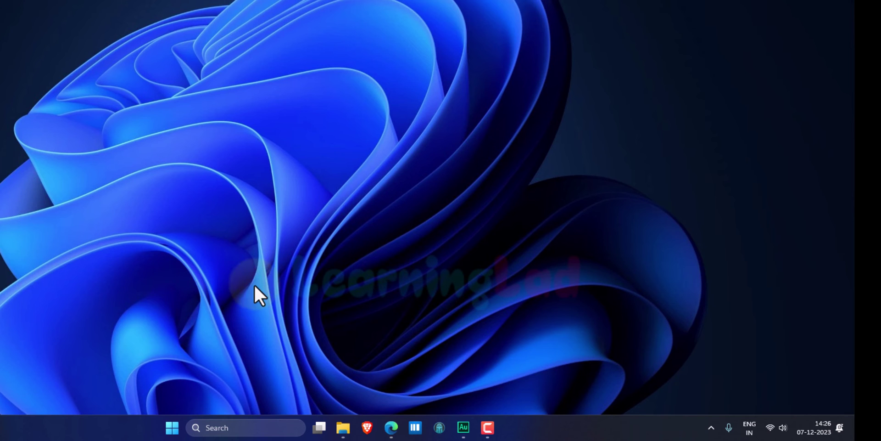
- Search Windows for "cmd" and open a new Command Prompt window
{"action": "left_click", "coordinate": [173, 428]}
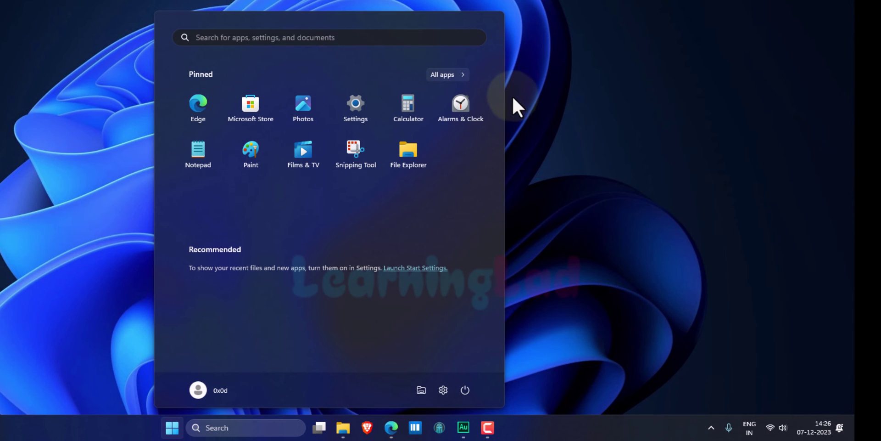
{"action": "type", "text": "cmd"}
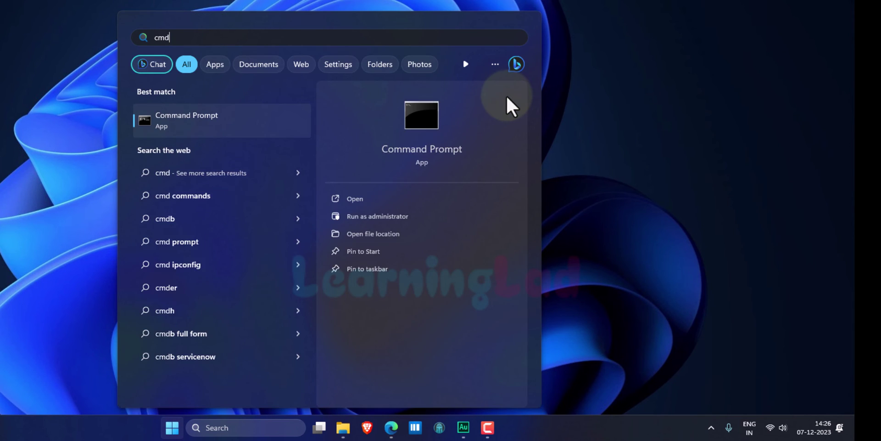
{"action": "left_click", "coordinate": [266, 125]}
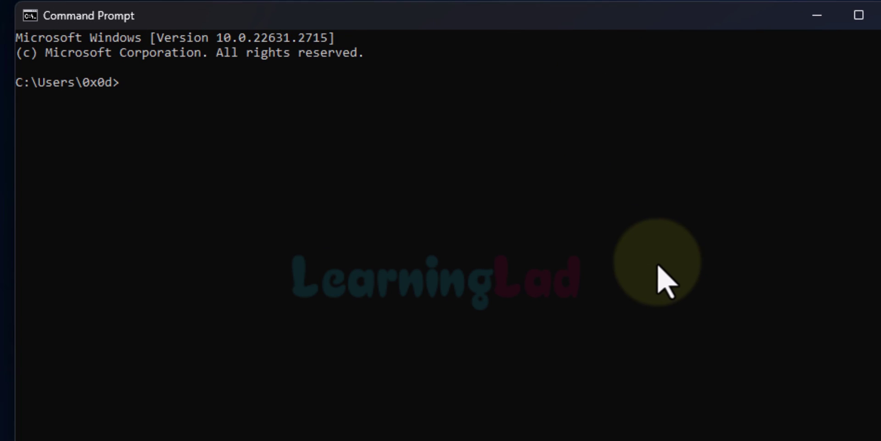
- Check the installed C and C++ compiler versions by running gcc --version and g++ --version
{"action": "type", "text": "gc"}
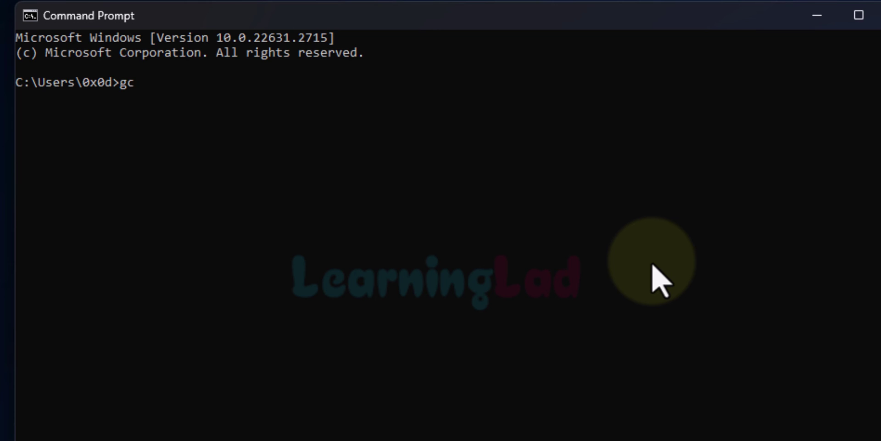
{"action": "type", "text": "c --version"}
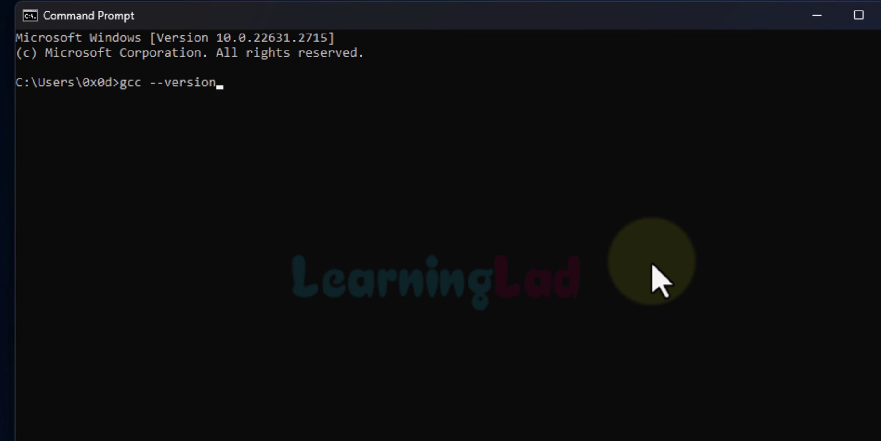
{"action": "key", "text": "Return"}
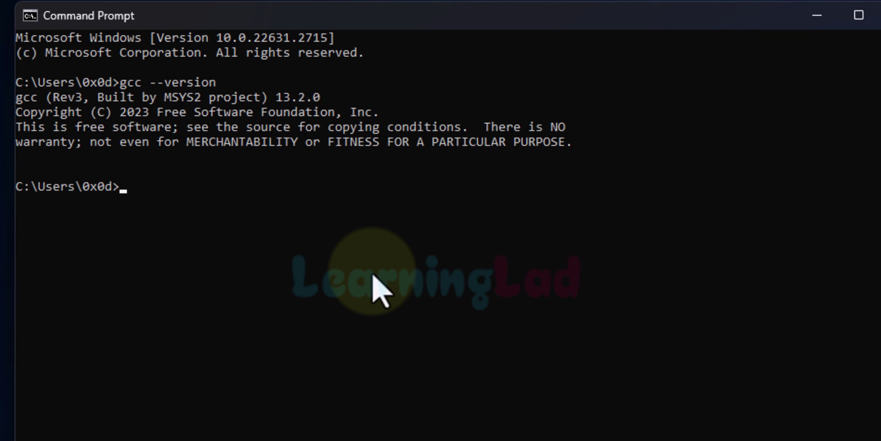
{"action": "type", "text": "g++ --version"}
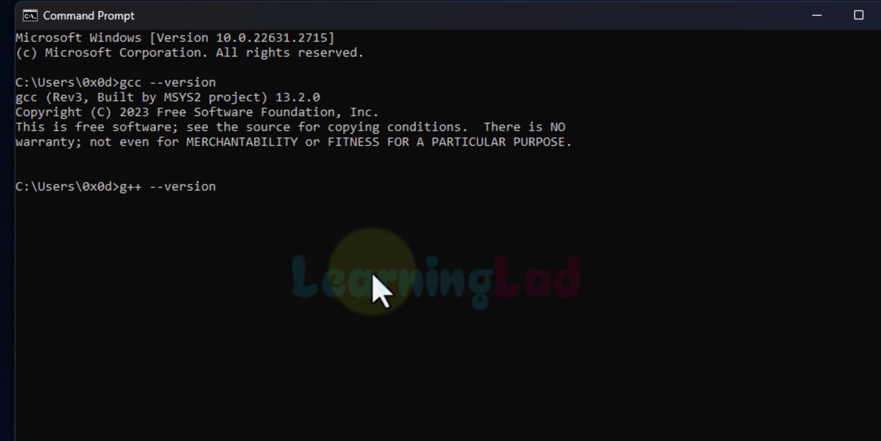
{"action": "key", "text": "Return"}
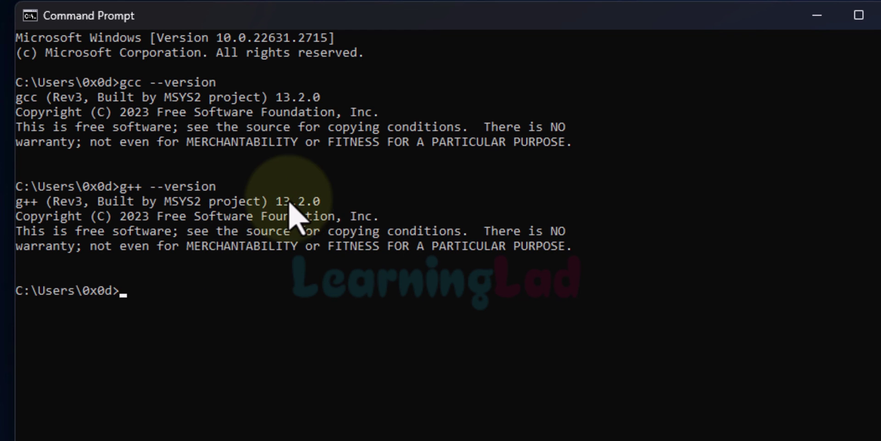
- Check the installed debugger's version by running gdb --version at the command prompt
{"action": "left_click", "coordinate": [371, 348]}
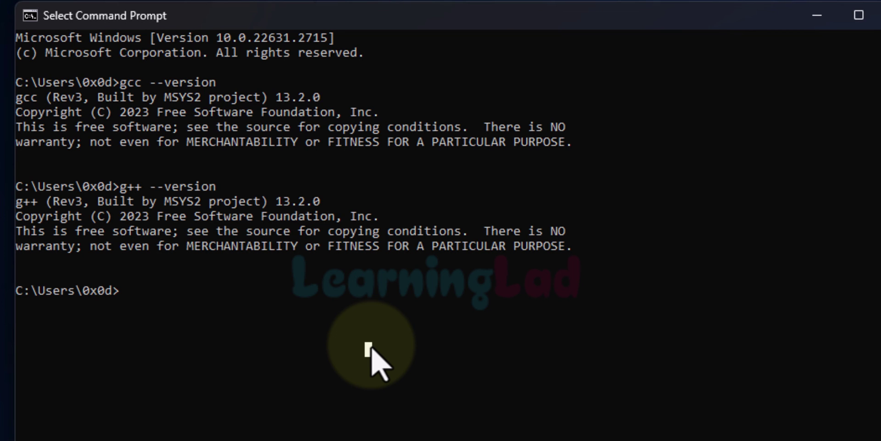
{"action": "type", "text": "gdb"}
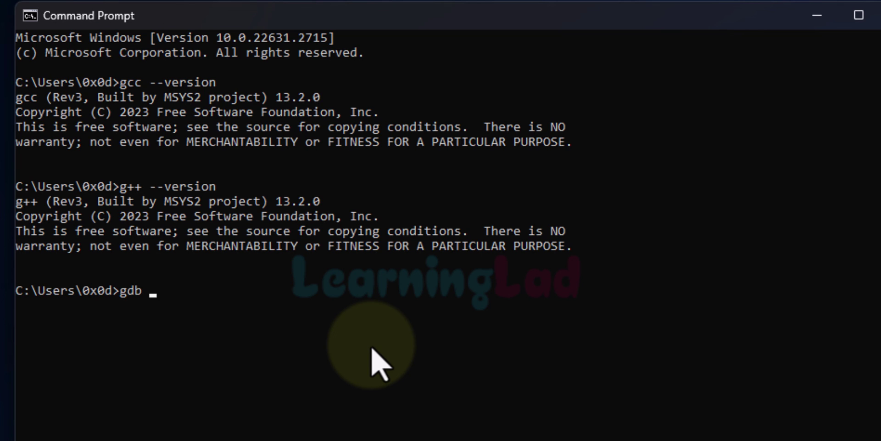
{"action": "type", "text": " --version"}
{"action": "key", "text": "Return"}
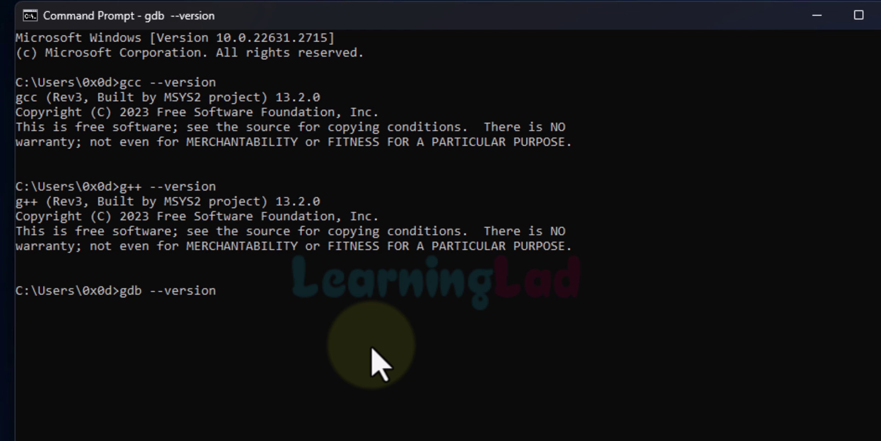